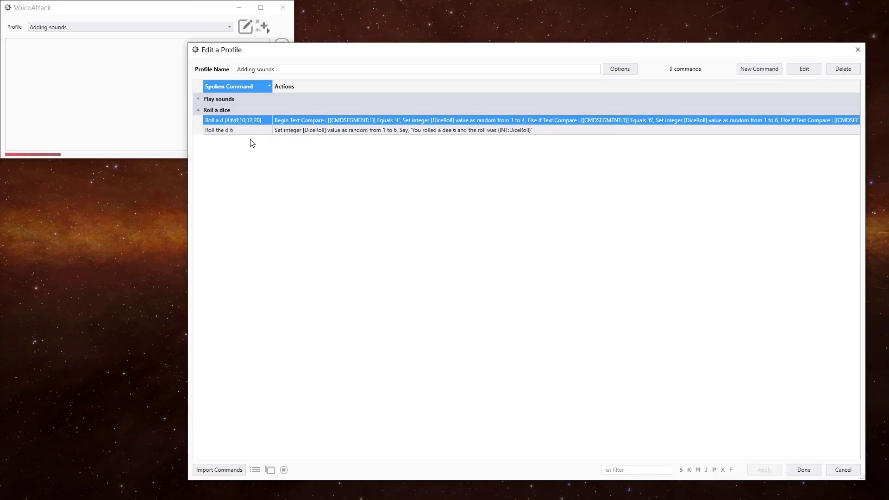
- Select the Roll the d 6 command and close the Adding sounds profile editor
left_click(266, 132)
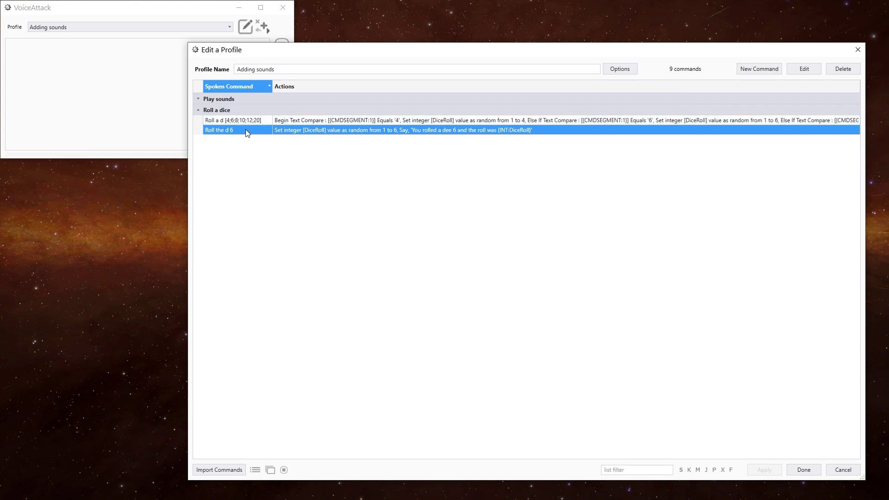
left_click(797, 470)
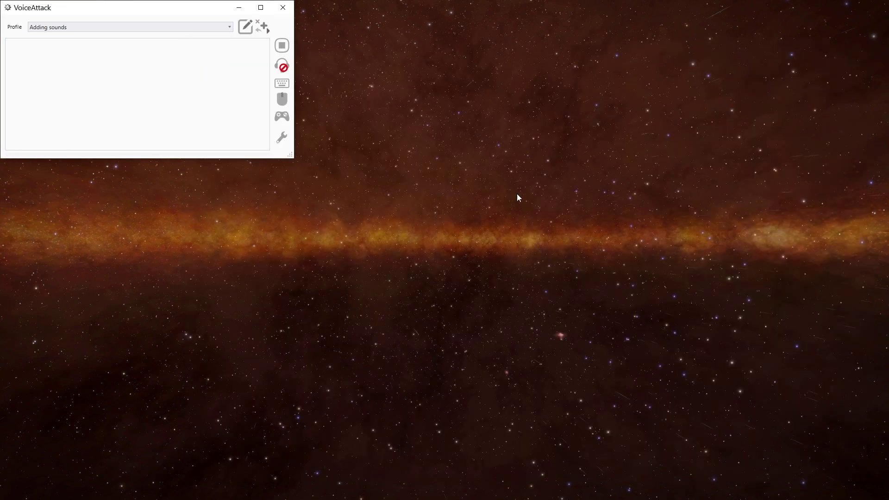
- Resume listening with Scroll Lock and say 'roll the d 6' to test it
key("Scroll_Lock")
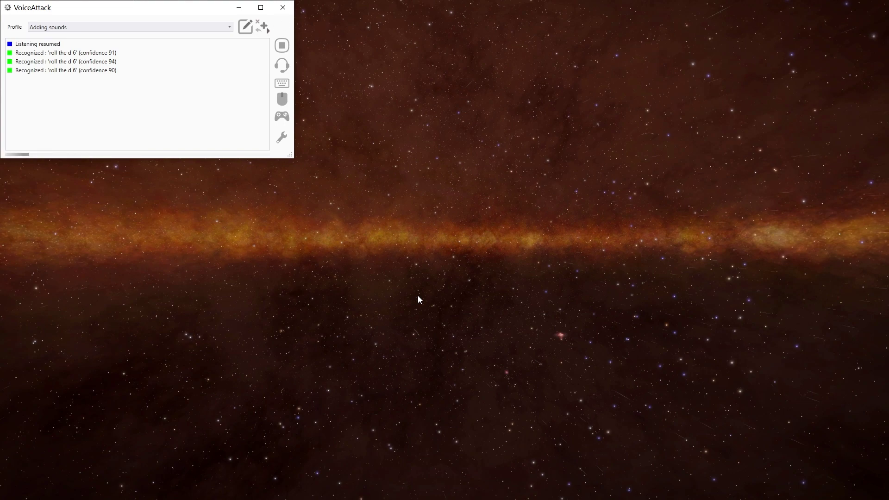
- Open Roll the d 6 from the log and check its random 1–6 DiceRoll action unchanged
double_click(44, 71)
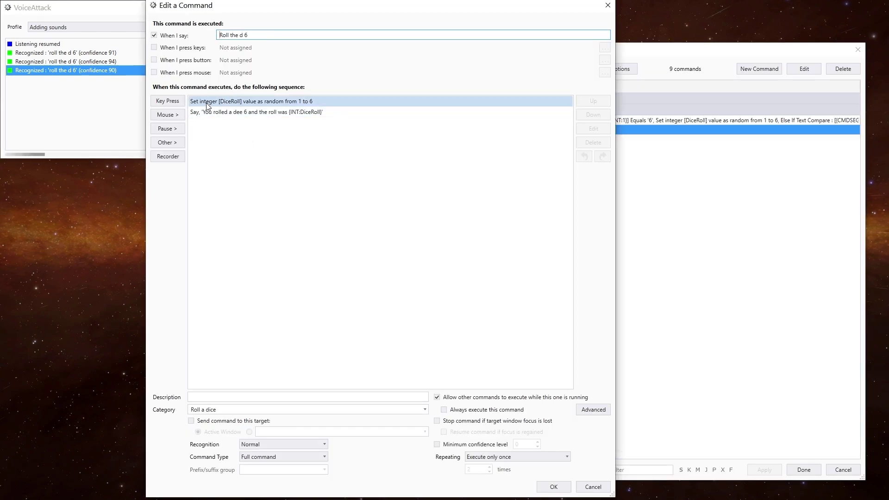
double_click(280, 106)
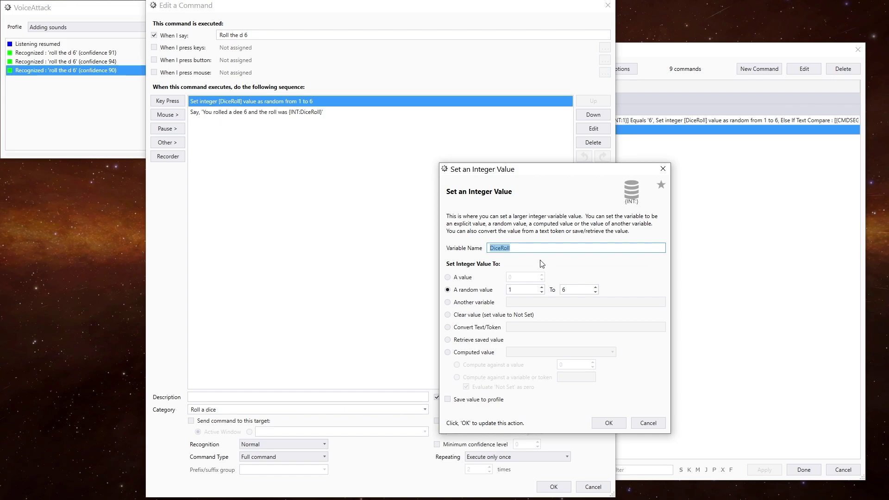
left_click(621, 427)
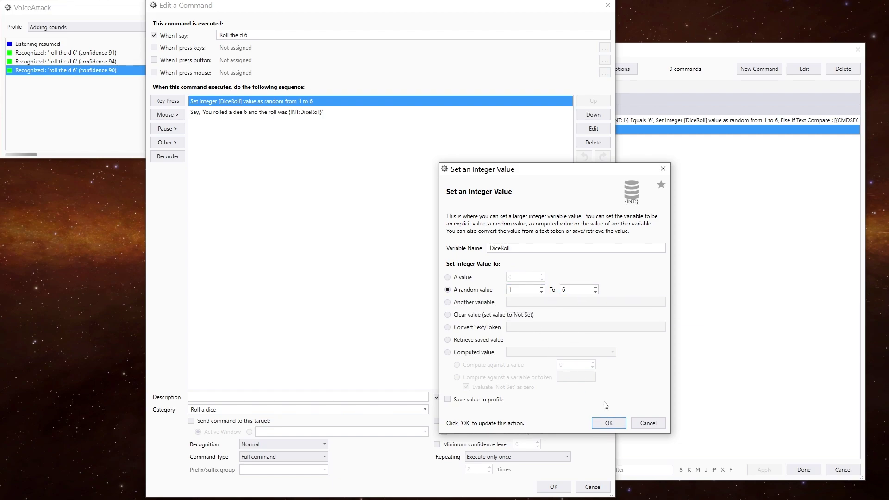
left_click(609, 424)
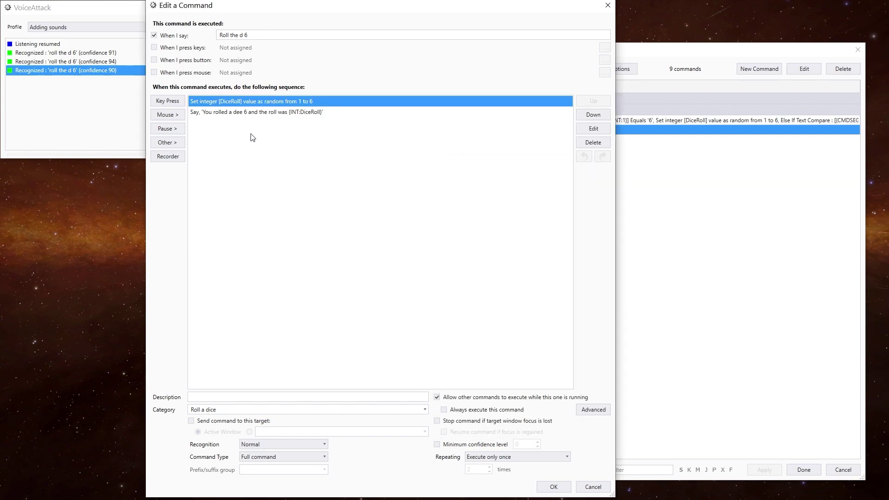
double_click(251, 112)
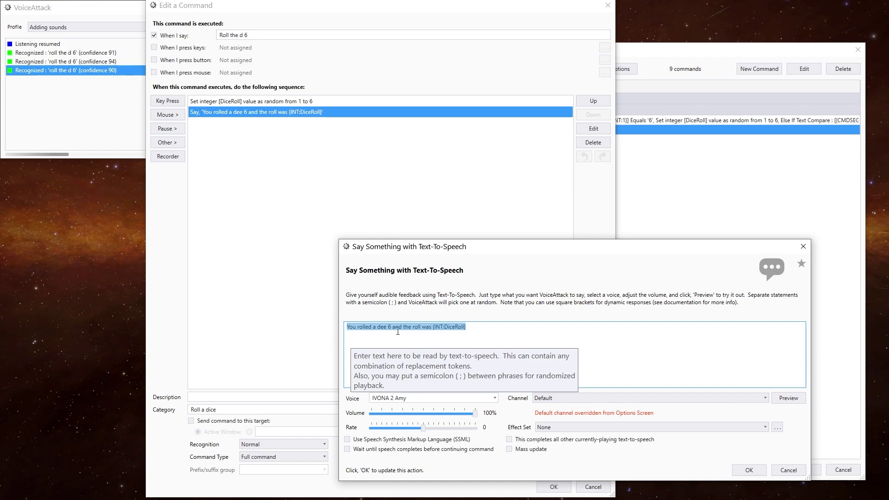
left_click(444, 328)
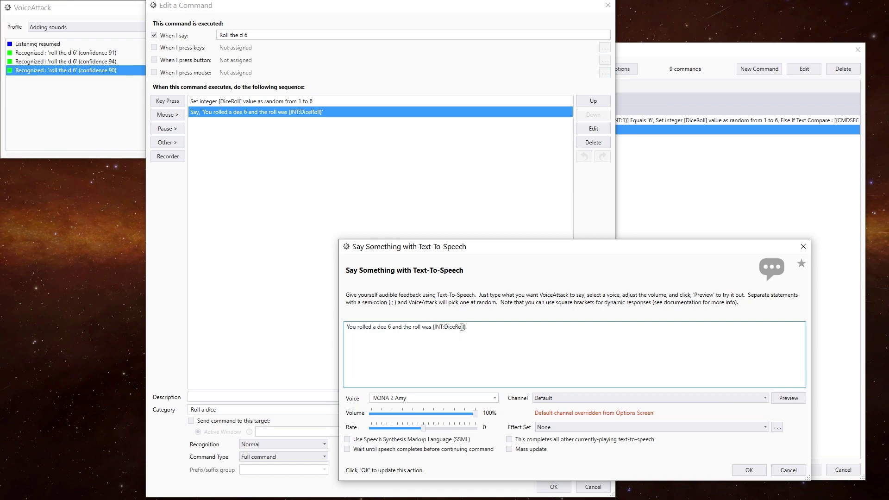
left_click_drag(467, 328, 435, 330)
left_click(445, 333)
left_click(749, 470)
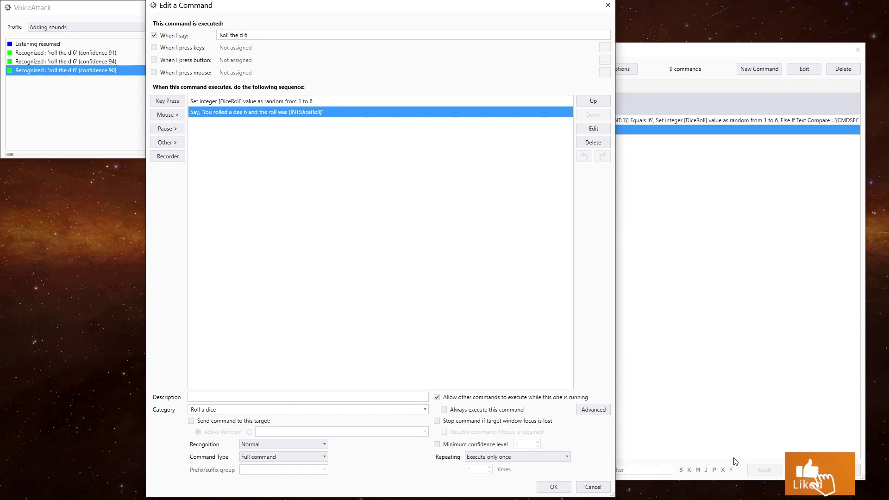
- Change the phrase to 'Roll the d 12' and the DiceRoll random range to 1–12
left_click(252, 36)
double_click(251, 36)
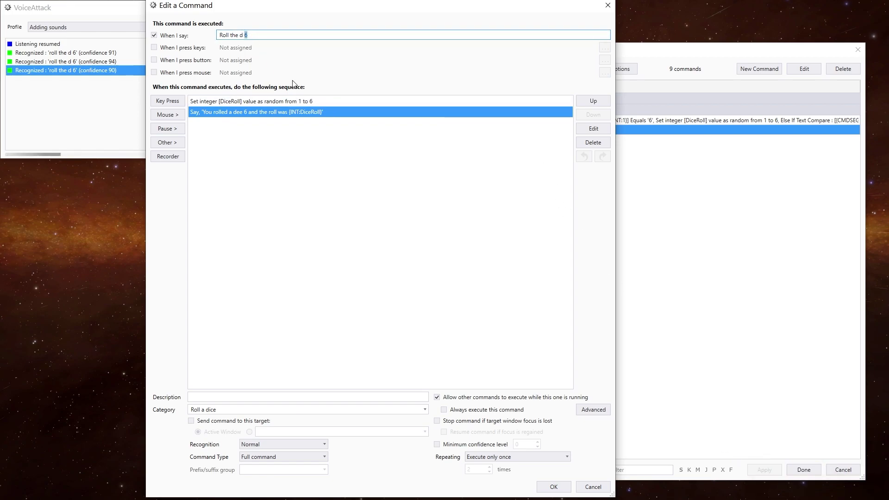
type("12")
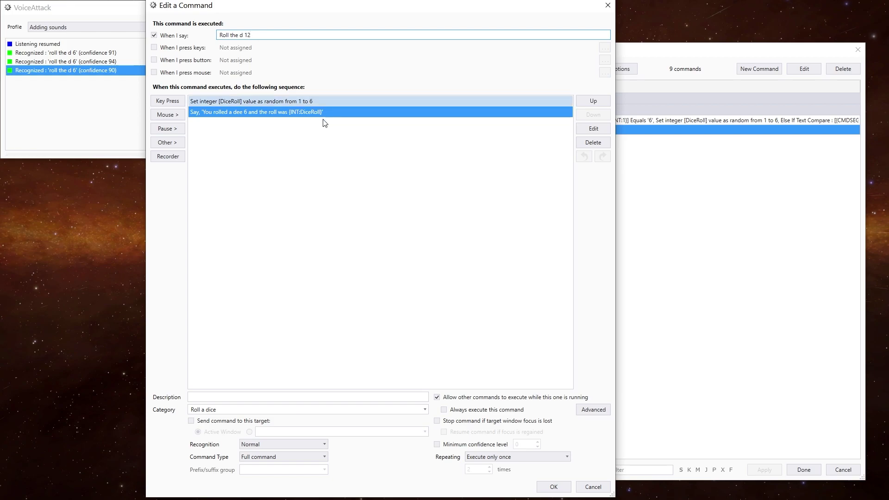
double_click(307, 100)
left_click(562, 290)
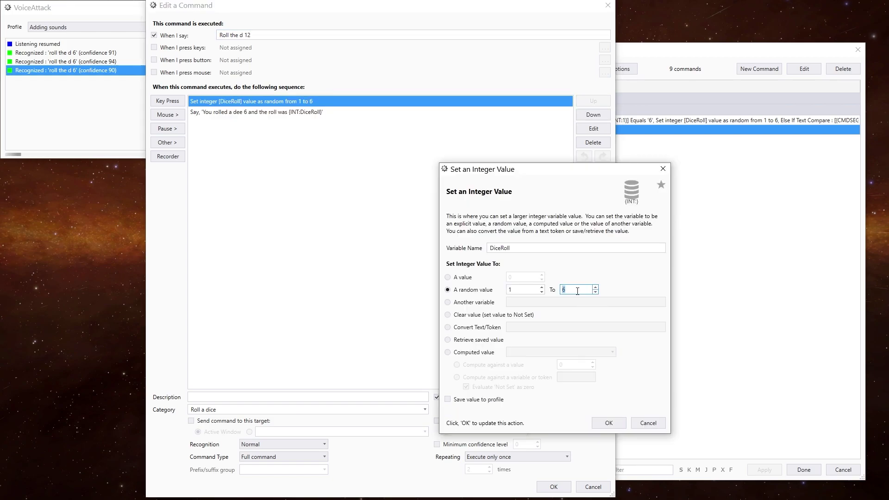
type("12")
left_click(619, 427)
- Make the spoken result say 'dee 12', then save, apply and close the profile
double_click(249, 114)
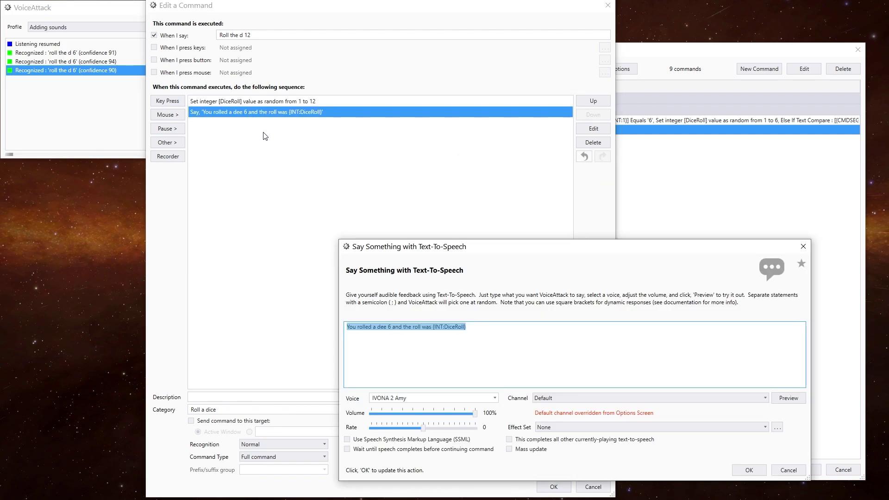
left_click(390, 328)
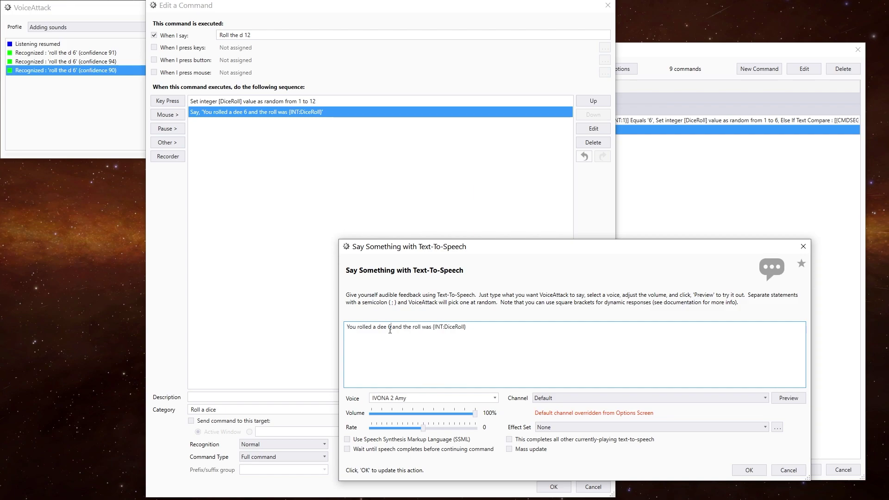
key("BackSpace")
type("12")
left_click(744, 469)
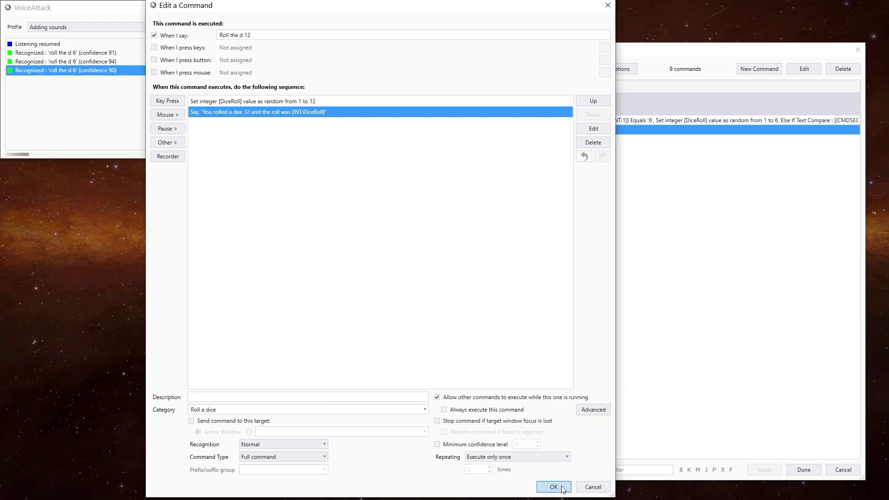
left_click(554, 487)
left_click(756, 471)
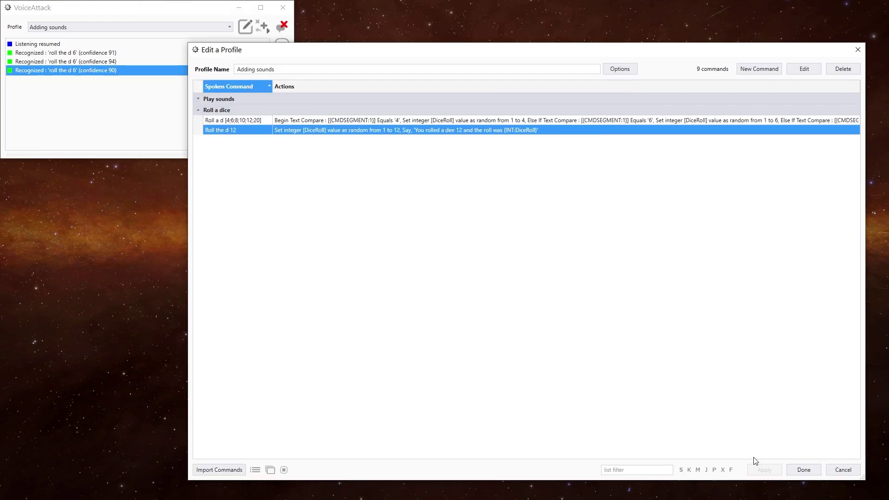
left_click(804, 470)
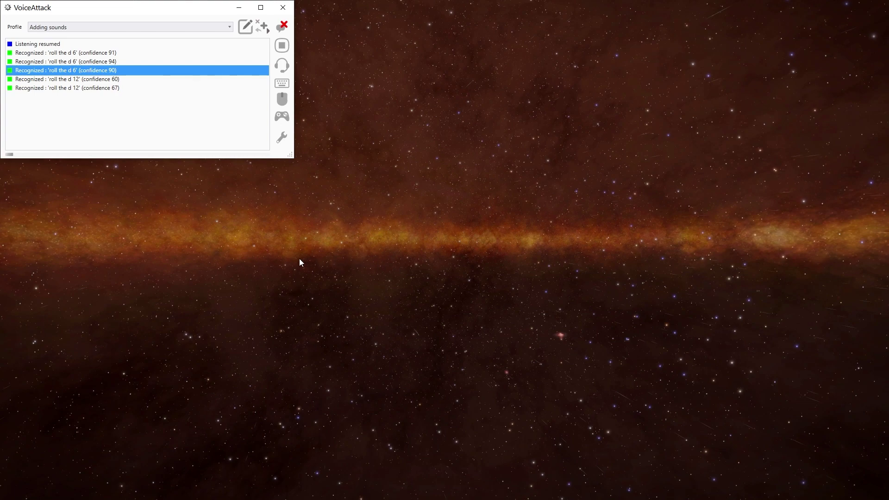
- After the 'roll the d 12' voice test, reopen the Adding sounds profile editor
left_click(245, 28)
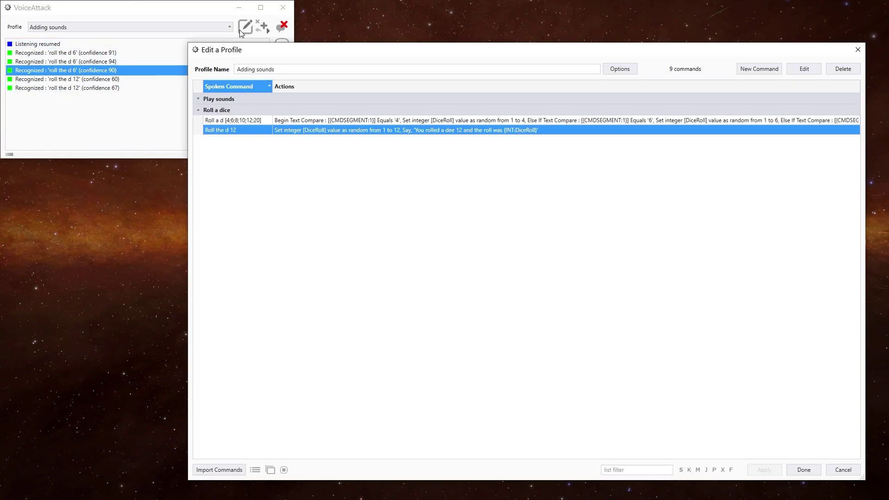
- Open 'Roll a d [4;6;8;10;12;20]' and examine its phrase and bracketed dice-size list
double_click(239, 121)
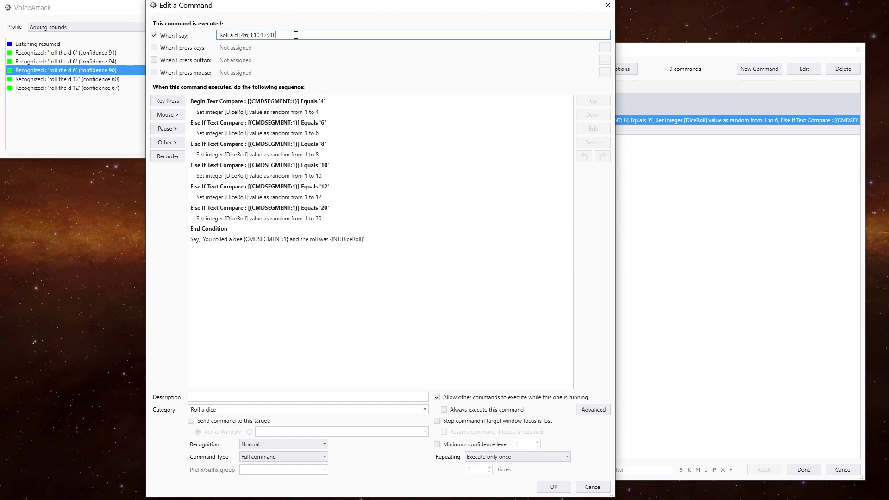
left_click_drag(296, 36, 202, 38)
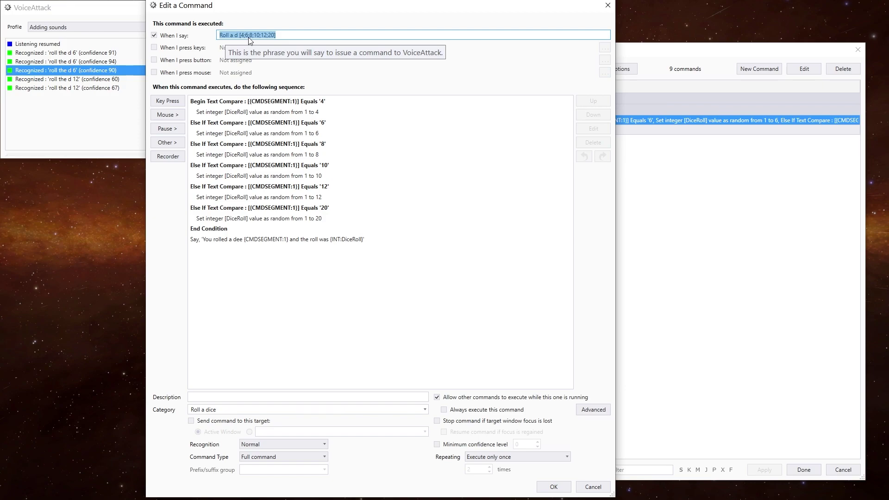
left_click(301, 38)
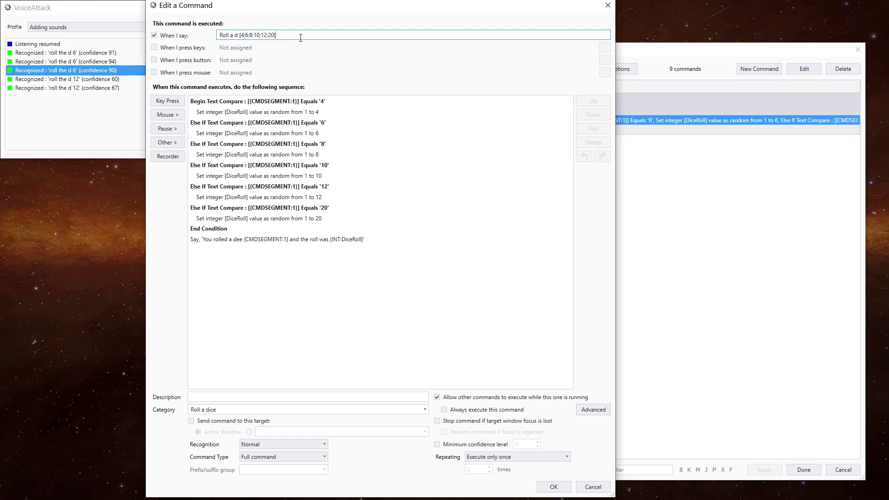
left_click(239, 36)
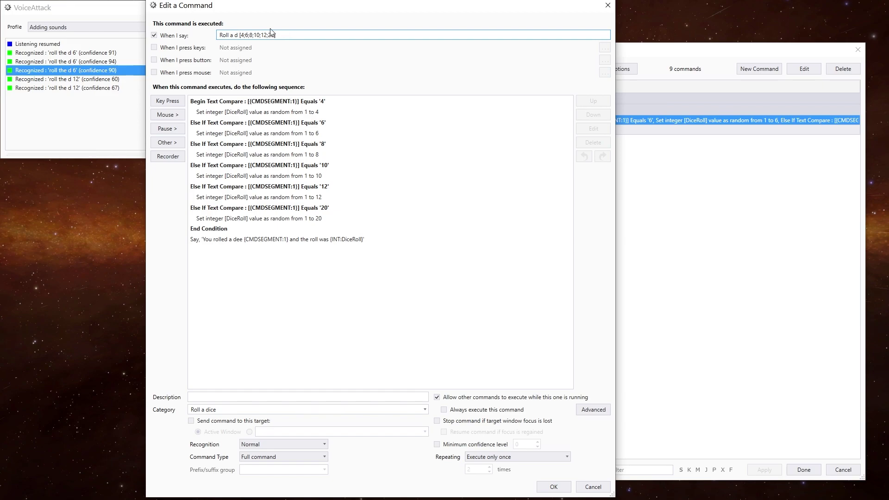
left_click_drag(239, 35, 219, 36)
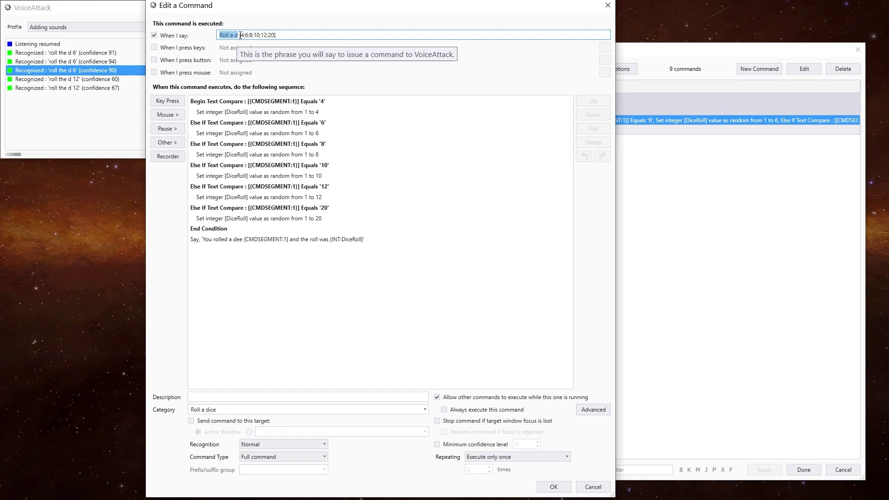
left_click_drag(242, 35, 274, 36)
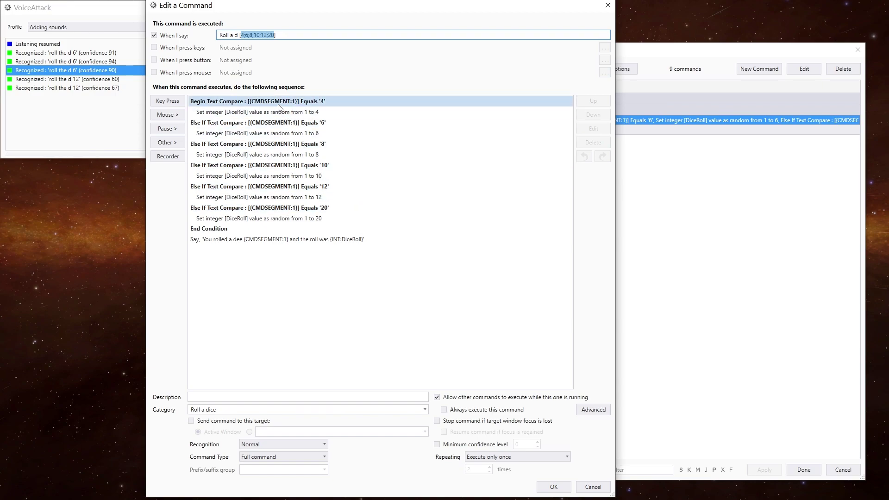
- Check the {CMDSEGMENT:1} token in the Say action, keep it, and save the dice command
double_click(270, 240)
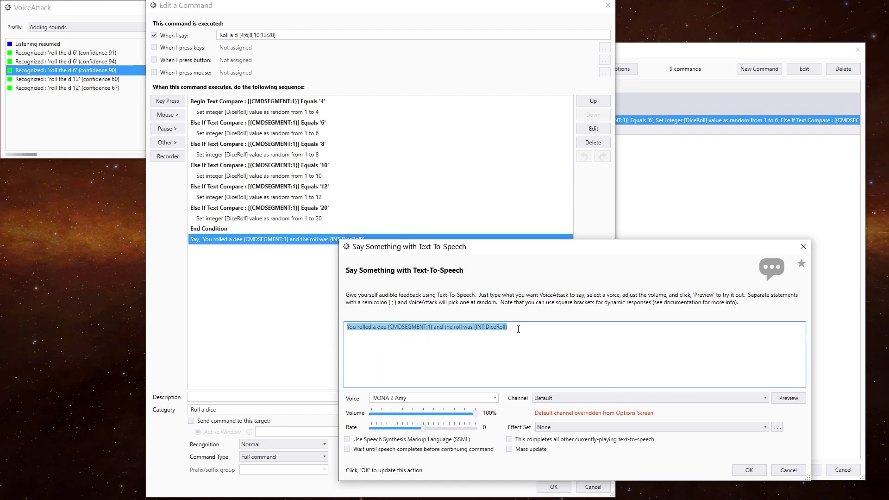
left_click(410, 336)
left_click_drag(388, 327, 432, 327)
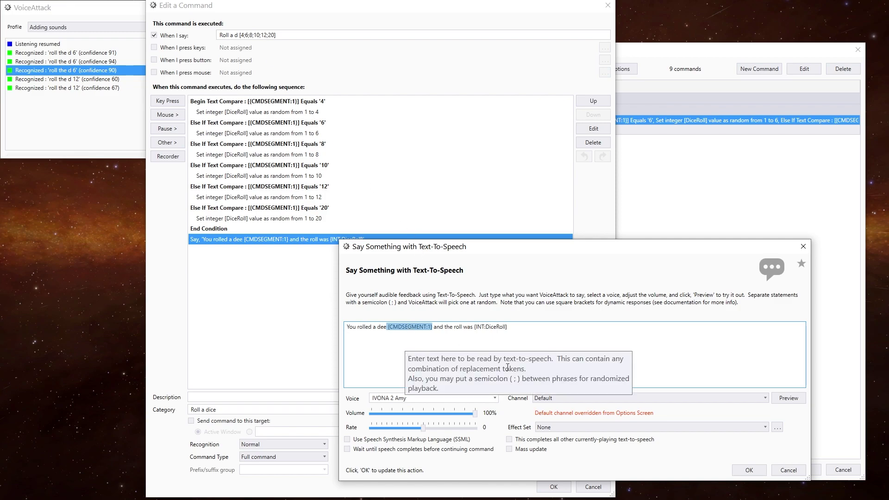
left_click(749, 470)
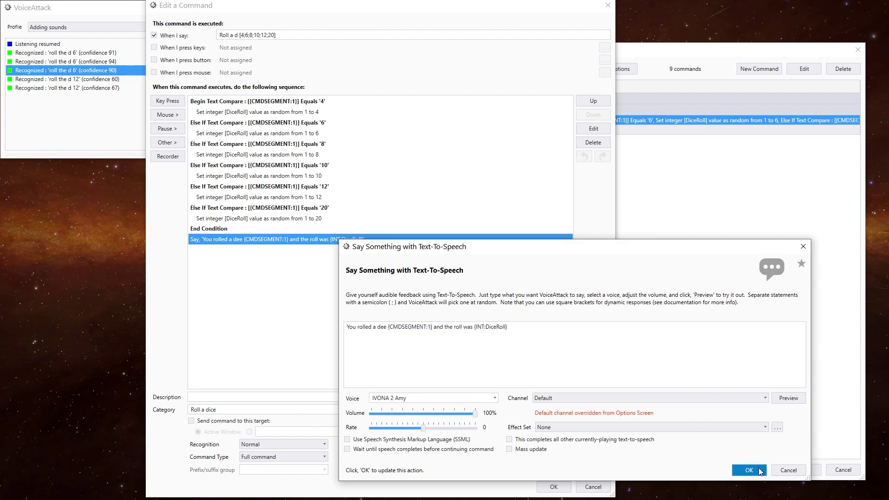
left_click(556, 487)
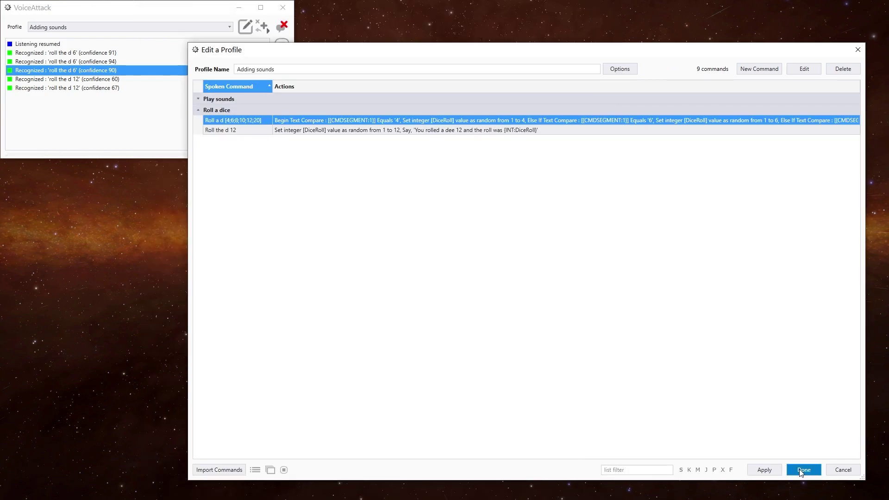
- Close the profile editor and test rolling d4, d8, d20, d6 and d10 by voice
left_click(804, 470)
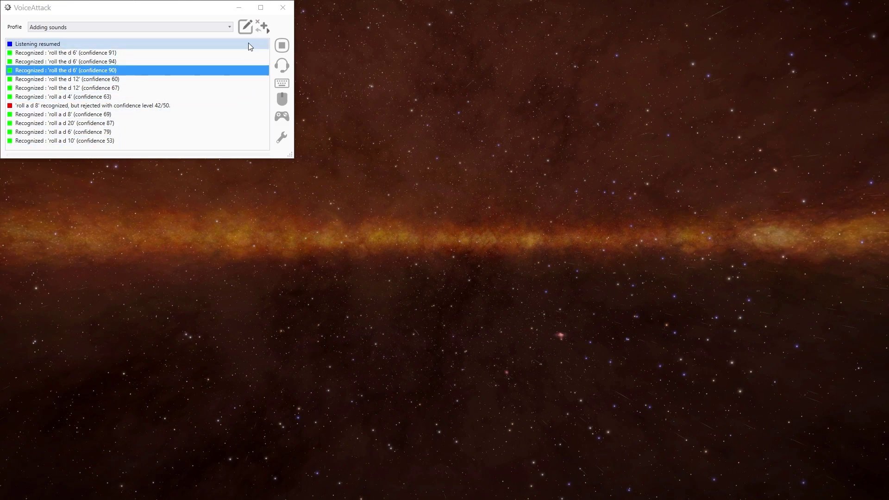
- Open Roll a d and duplicate the Else If '20' branch with its 1–20 roll
double_click(82, 134)
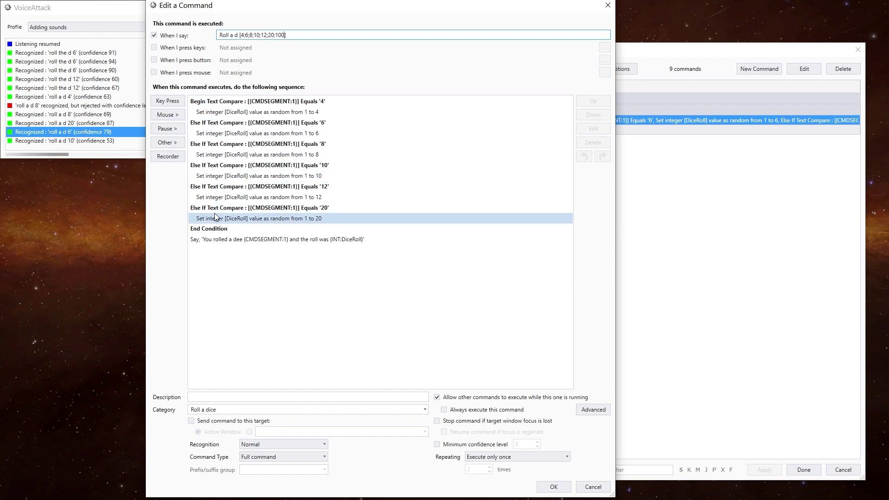
left_click(271, 213, "shift")
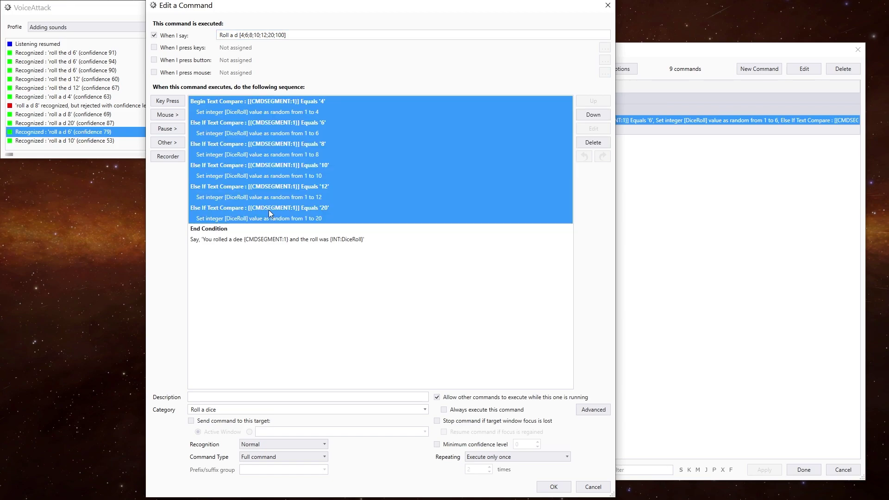
left_click(269, 210)
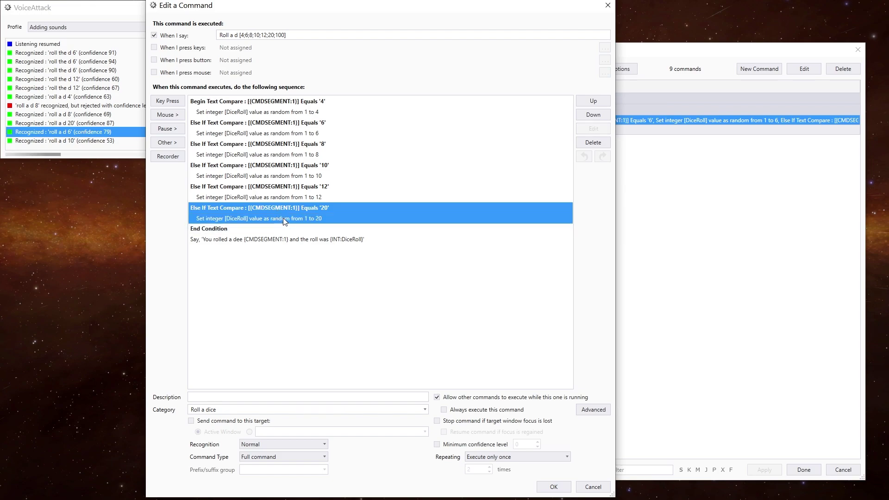
left_click(285, 216, "shift")
right_click(285, 217)
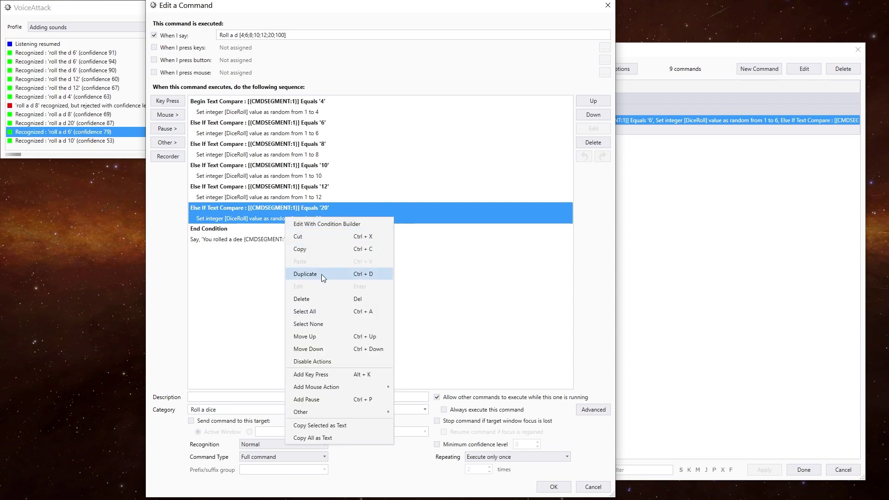
left_click(322, 274)
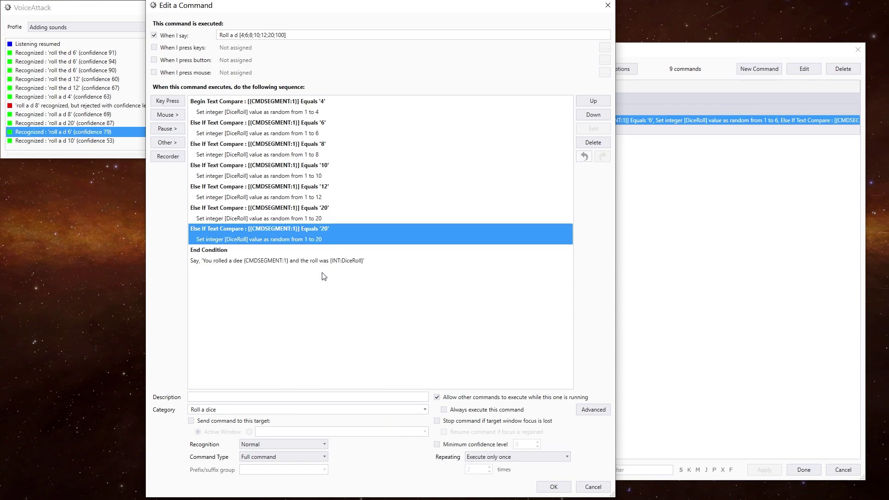
- Make the copied Else If condition compare against 100
left_click(307, 228)
double_click(323, 229)
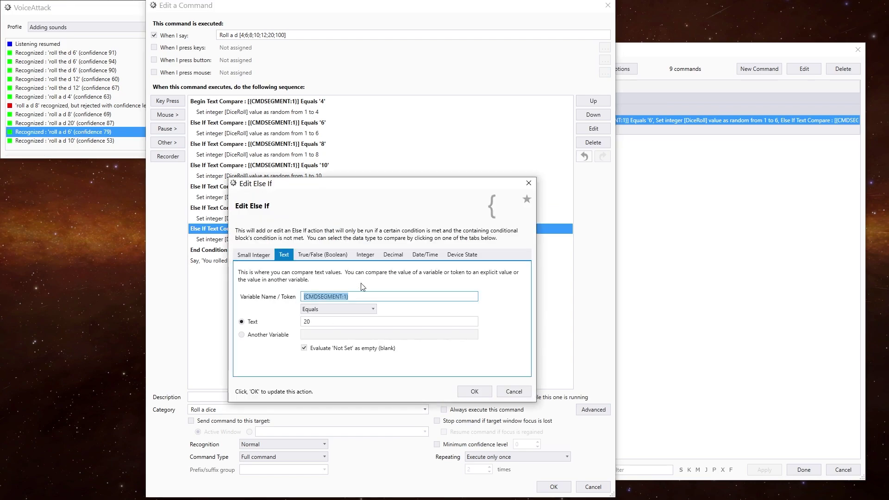
left_click(289, 324)
type("100")
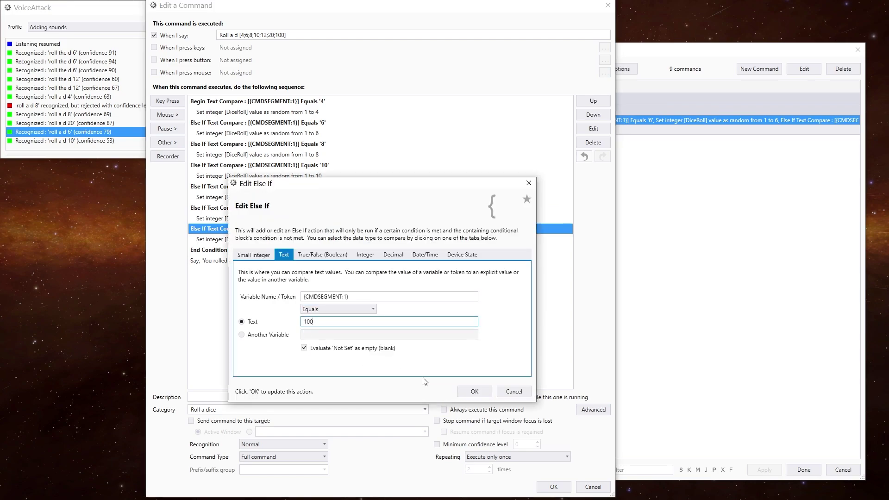
left_click(474, 392)
- Set the copied roll's random range to 1–100 and save the command
double_click(279, 238)
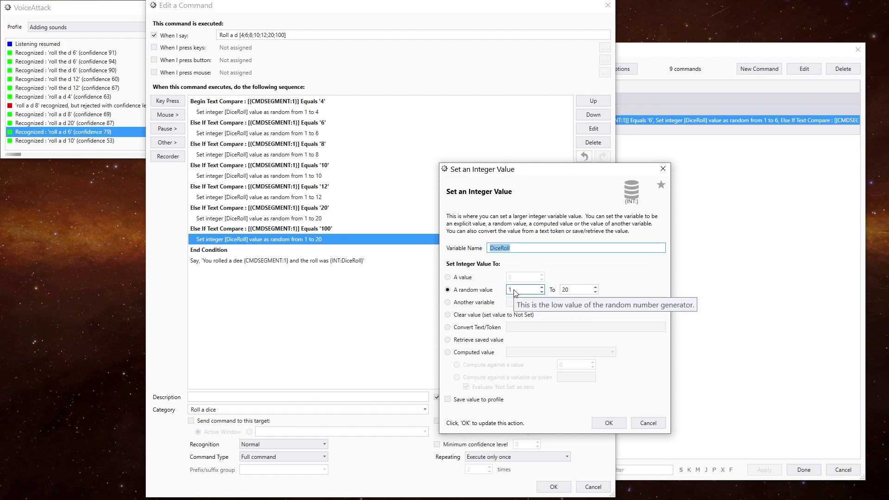
double_click(573, 289)
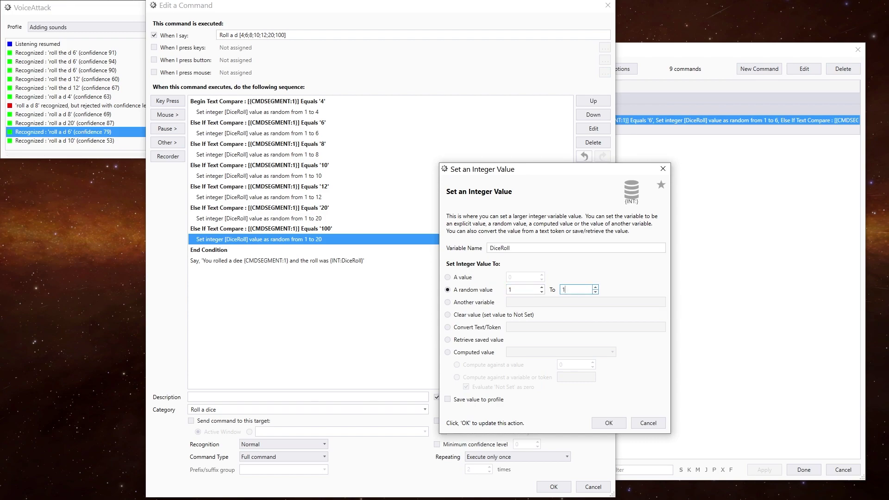
type("100")
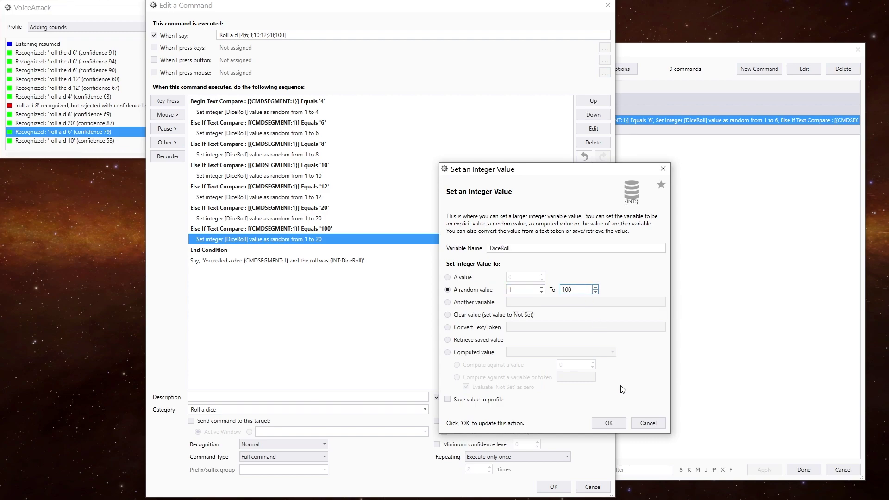
left_click(615, 426)
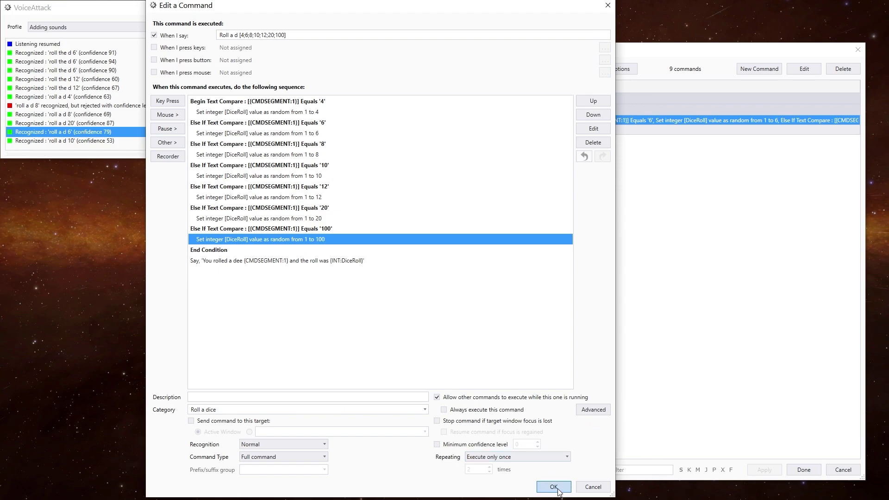
left_click(561, 486)
- Close the editor, say 'roll a d 100', and reopen the command from its log entry
left_click(804, 470)
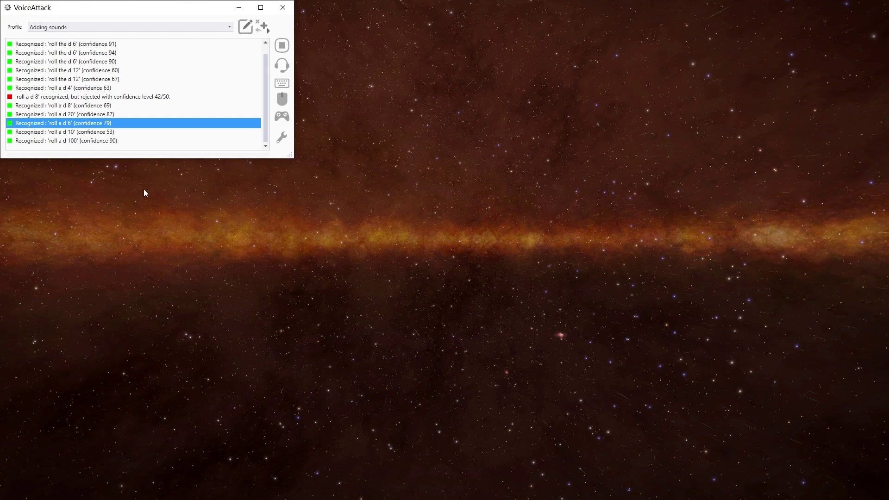
left_click(65, 140)
double_click(64, 140)
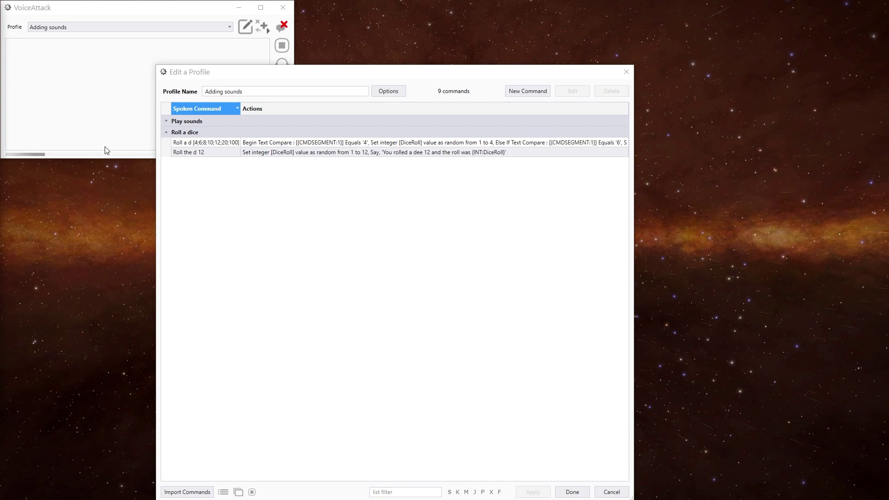
- Swap the Roll a dice group for Play sounds and review Greetings' three random greeting clips
left_click(201, 133)
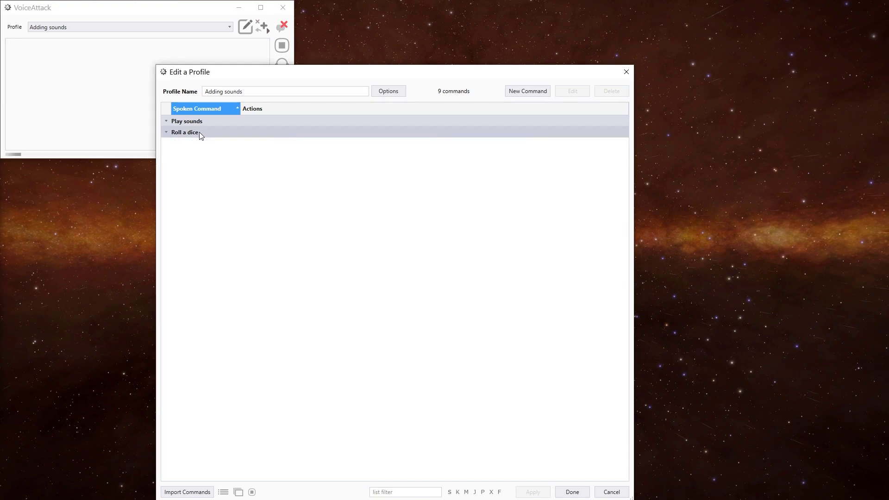
left_click(201, 121)
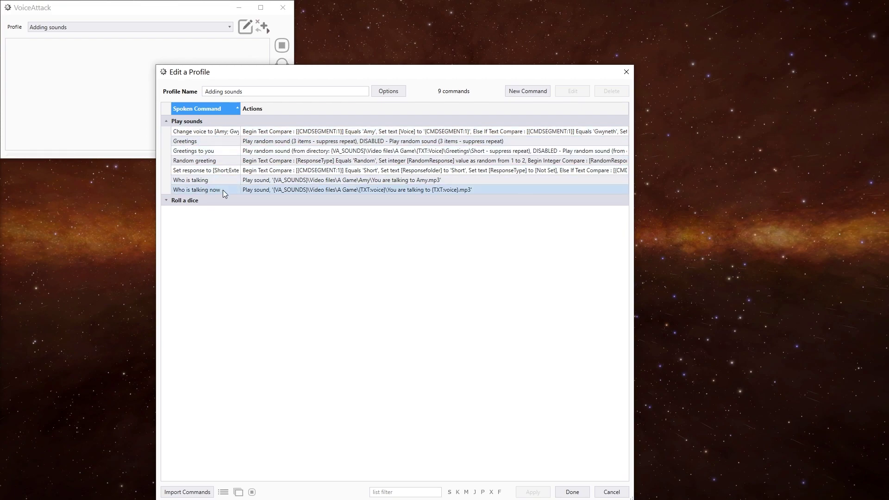
left_click(216, 141)
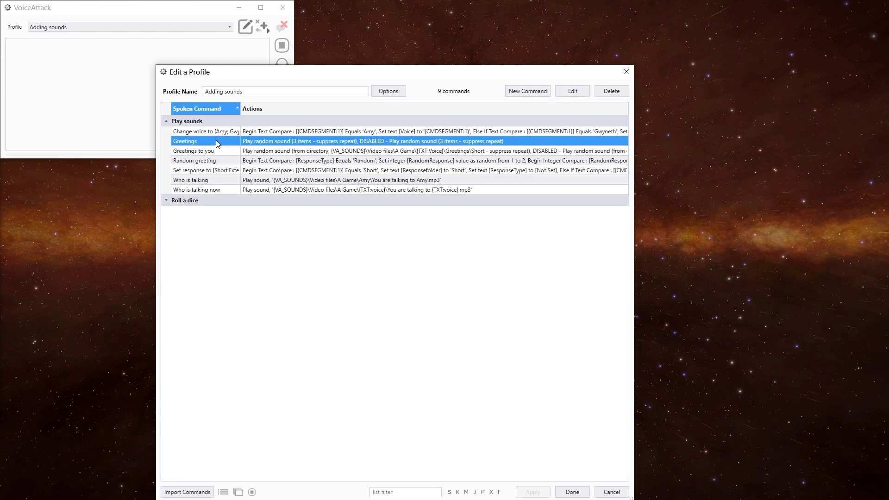
double_click(216, 141)
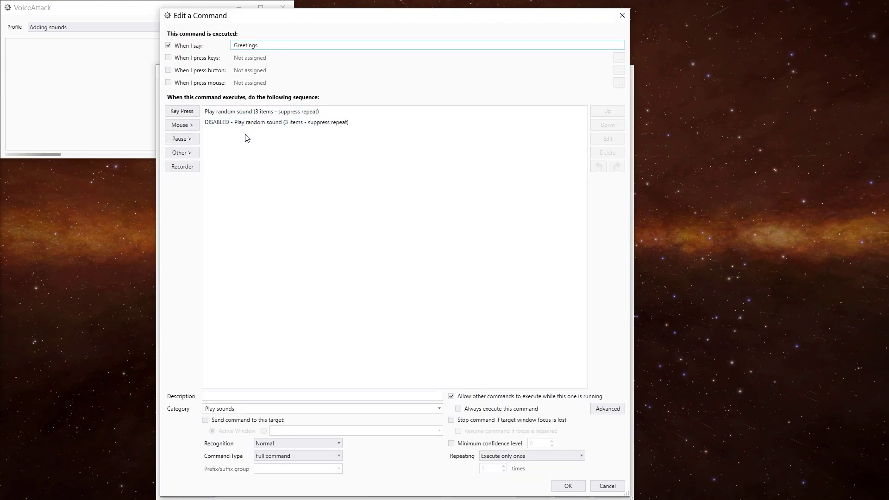
double_click(246, 113)
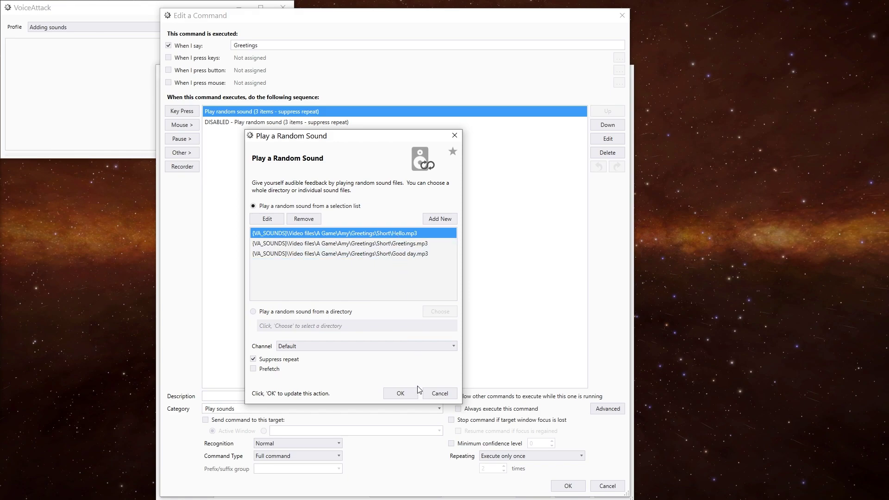
left_click(402, 393)
left_click(569, 485)
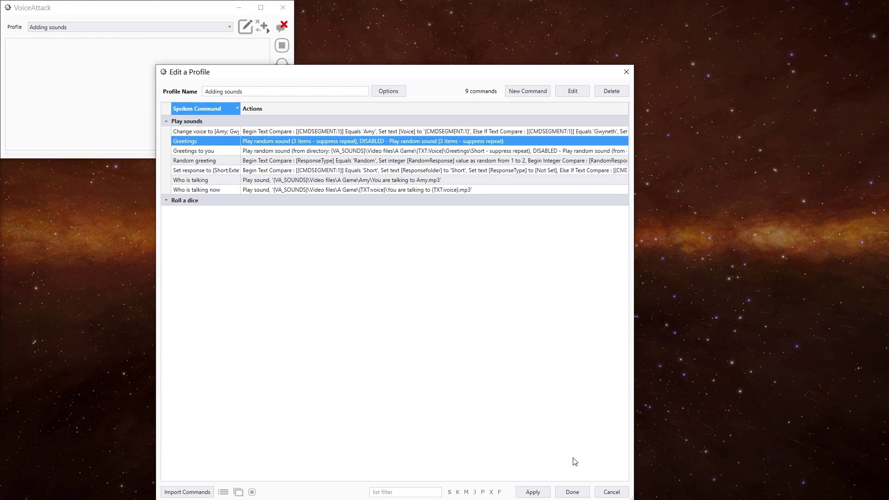
- Close the profile editor, then reopen the Adding sounds profile's command list
left_click(573, 492)
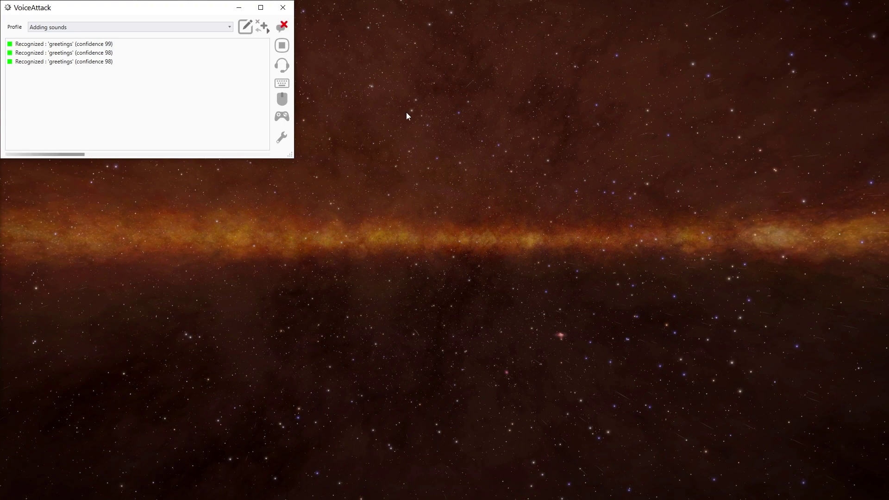
left_click(242, 31)
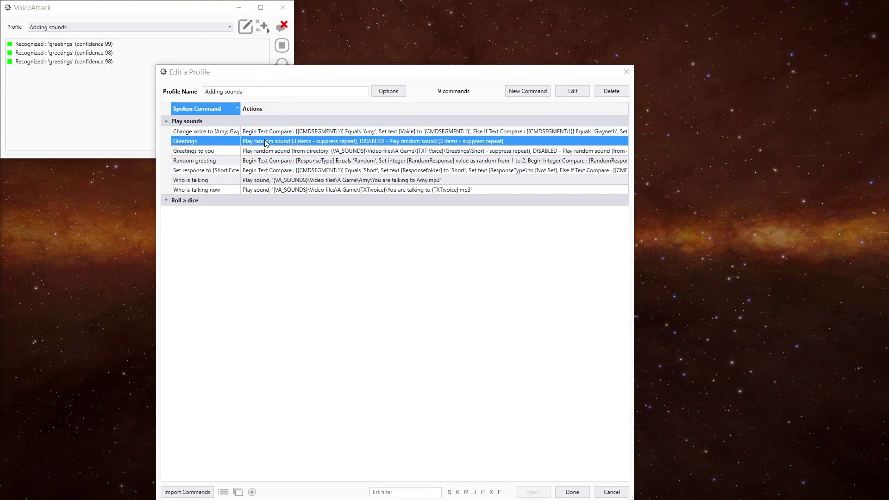
- In Greetings, disable the first random-sound action and enable the second one
double_click(267, 141)
left_click(260, 123)
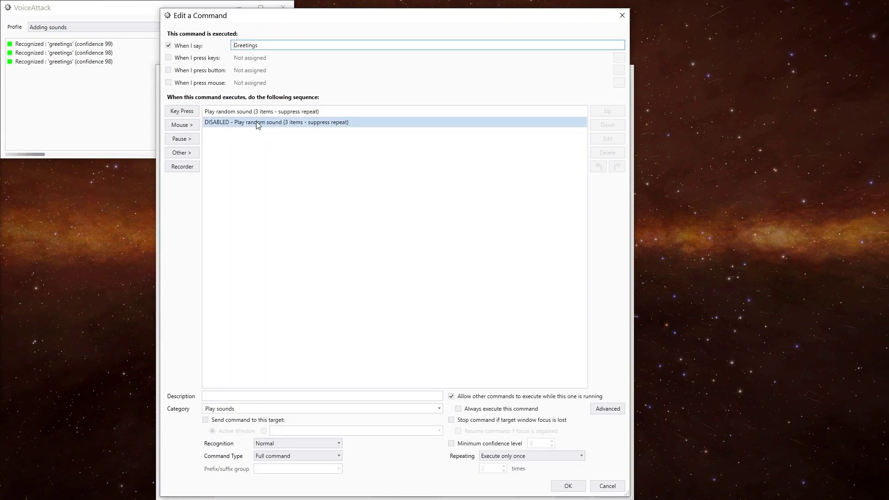
left_click(257, 113)
right_click(256, 112)
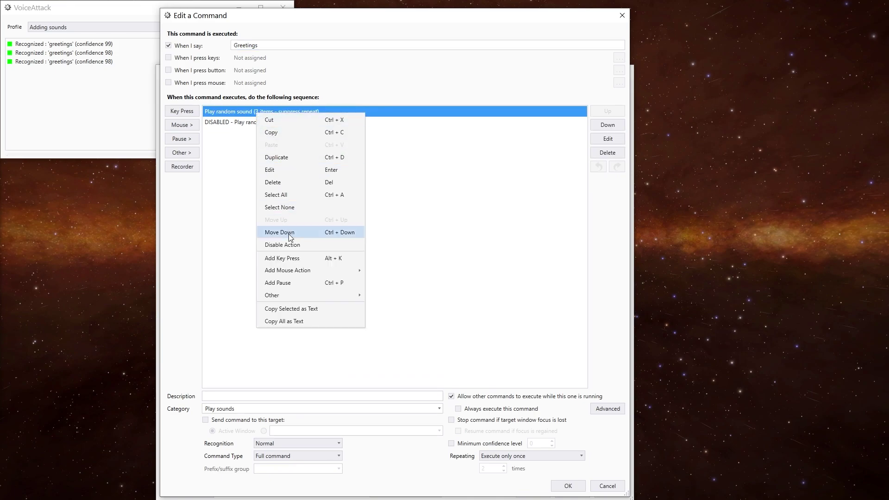
left_click(292, 244)
right_click(246, 123)
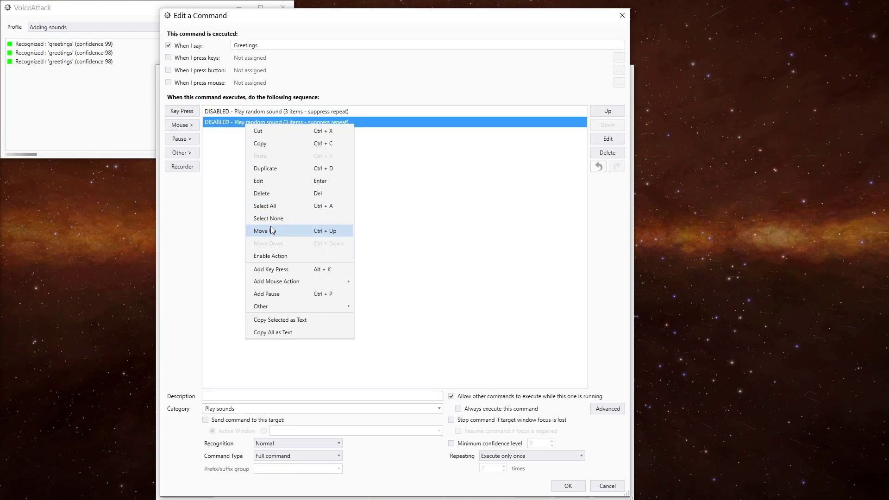
left_click(276, 256)
- Review the second action's sounds, including Good day.mp3, then save Greetings and close the profile
double_click(268, 119)
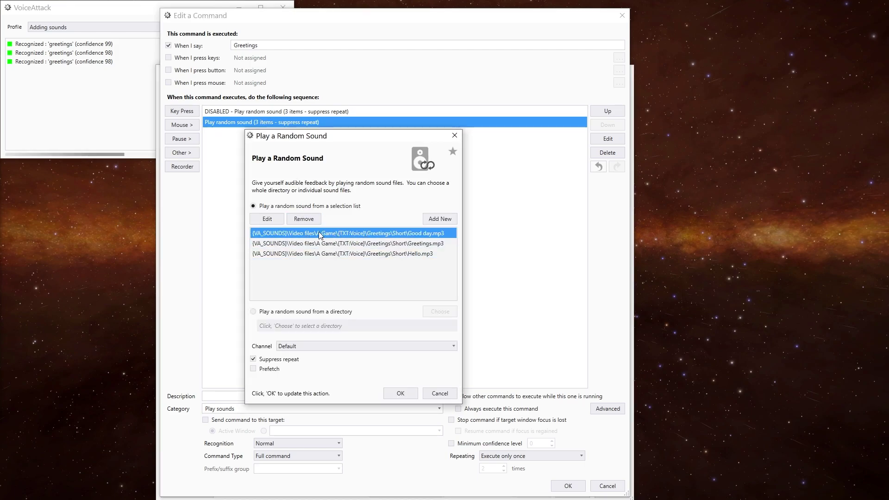
double_click(354, 233)
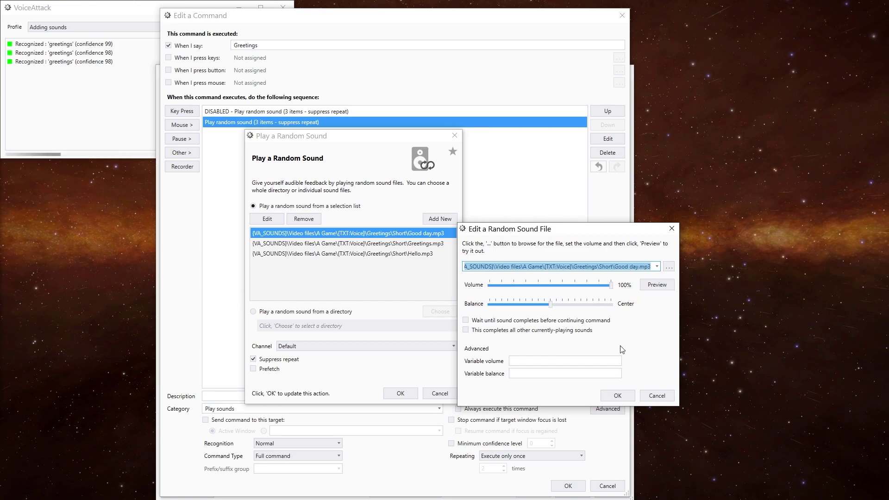
left_click(618, 396)
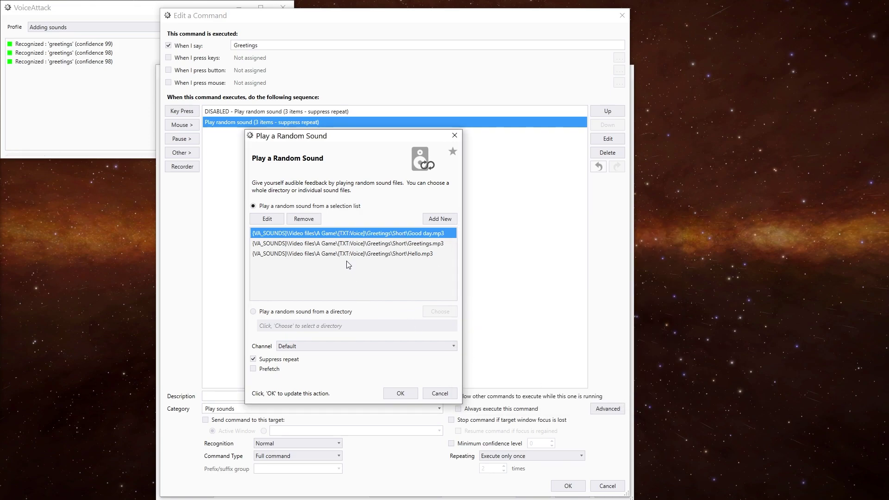
left_click(401, 393)
left_click(579, 486)
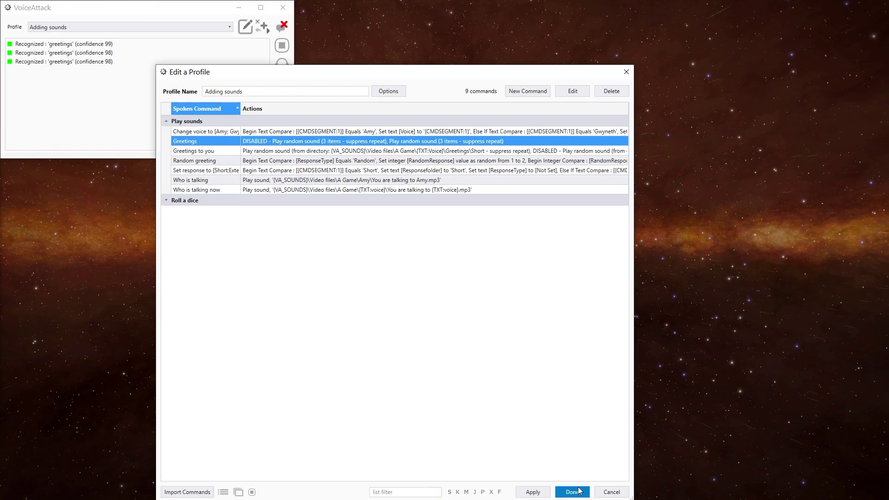
left_click(574, 492)
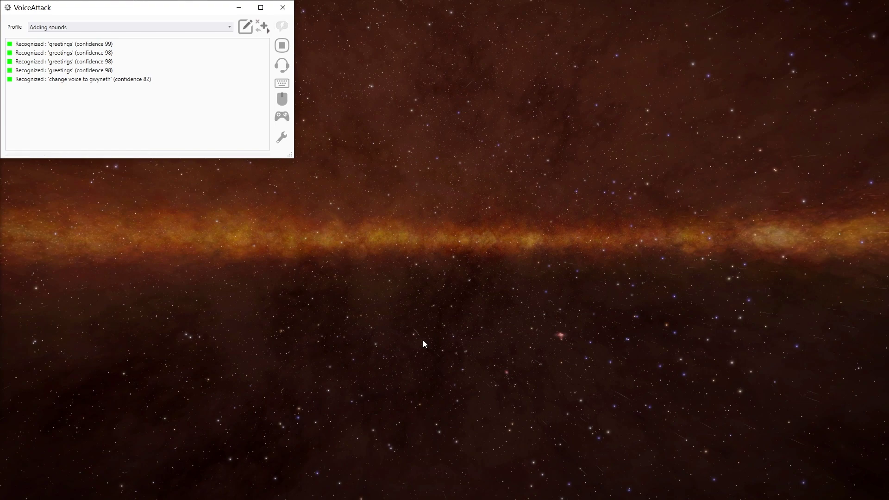
- Review the change voice command from the log, then return to the Adding sounds command list
double_click(69, 80)
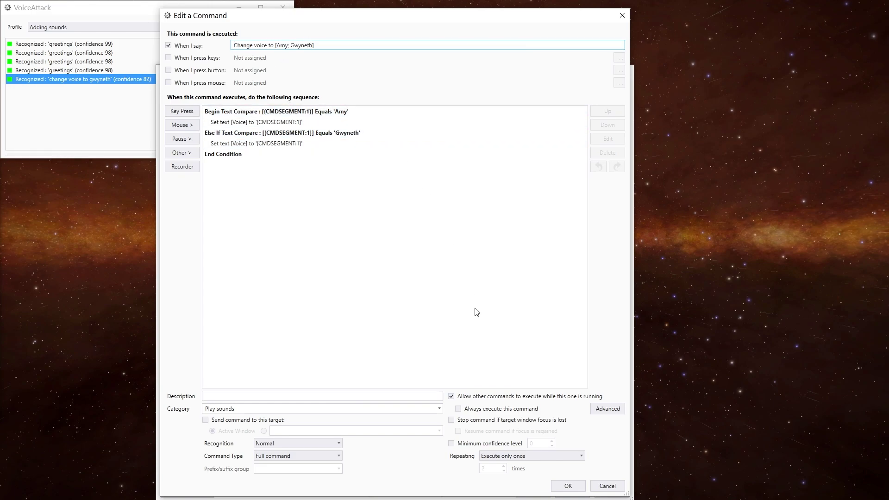
left_click(568, 485)
left_click(569, 490)
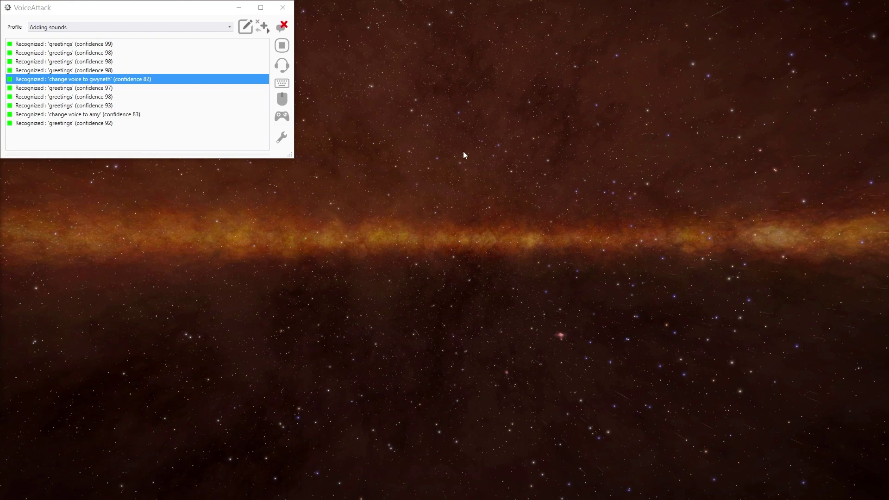
left_click(247, 29)
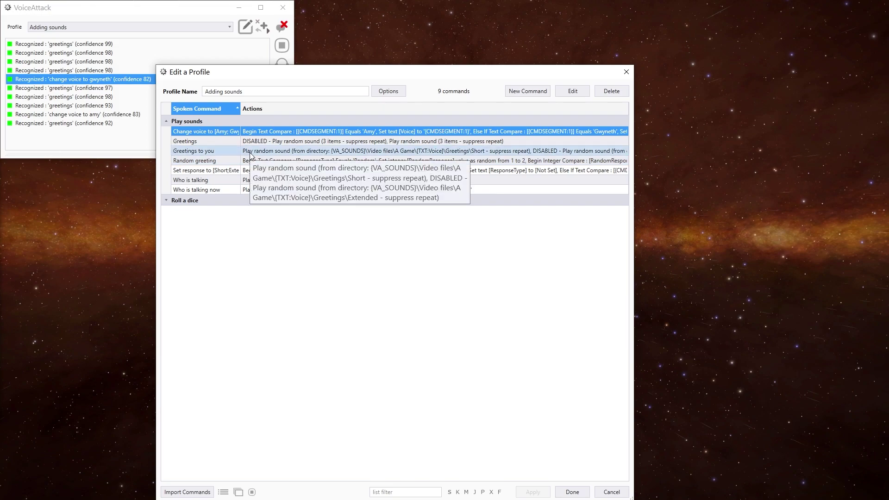
- Review the Greetings to you command's Short folder sound action, then close the profile to test
double_click(250, 155)
left_click(264, 113)
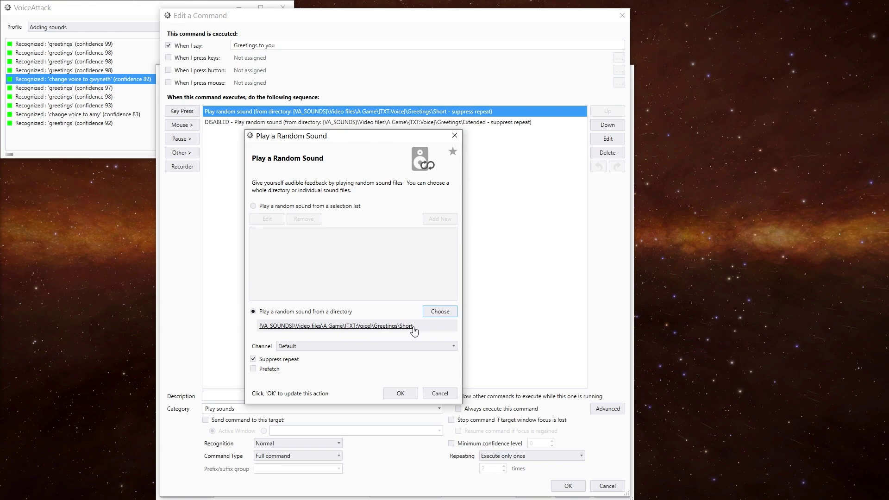
left_click(400, 394)
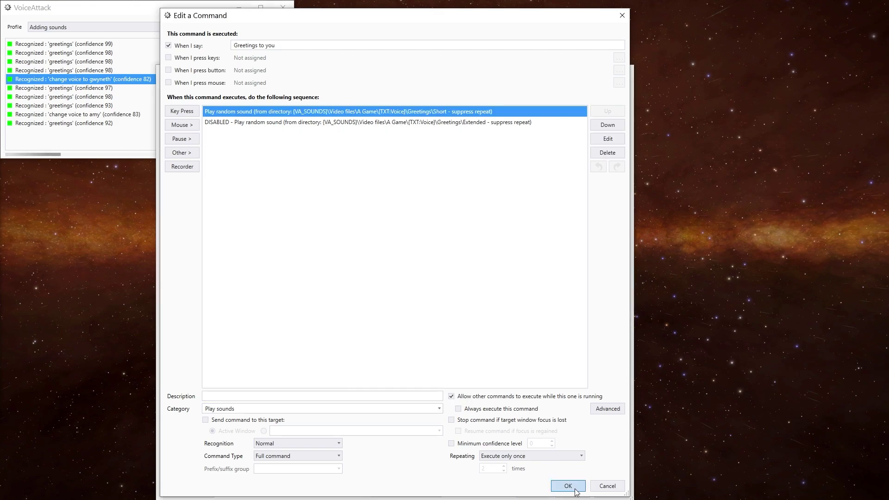
left_click(569, 487)
left_click(574, 493)
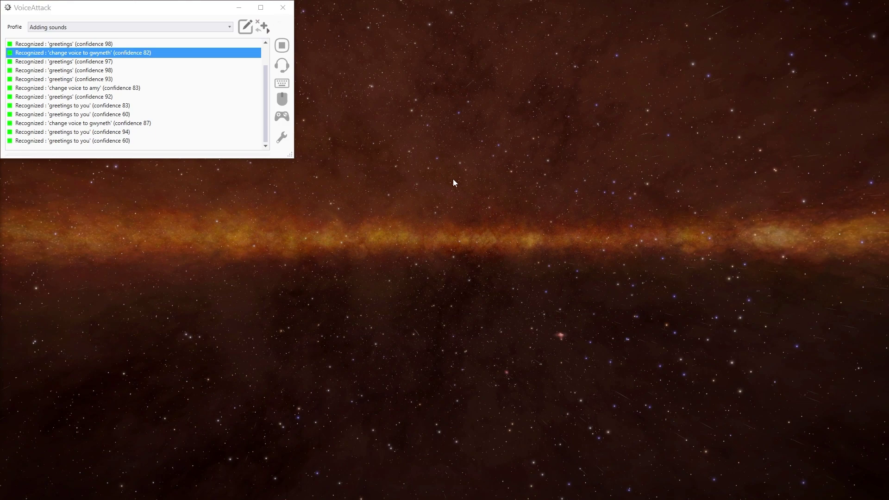
- Stop listening, then in Greetings to you disable the Short action and enable the Extended one
left_click(282, 26)
double_click(89, 131)
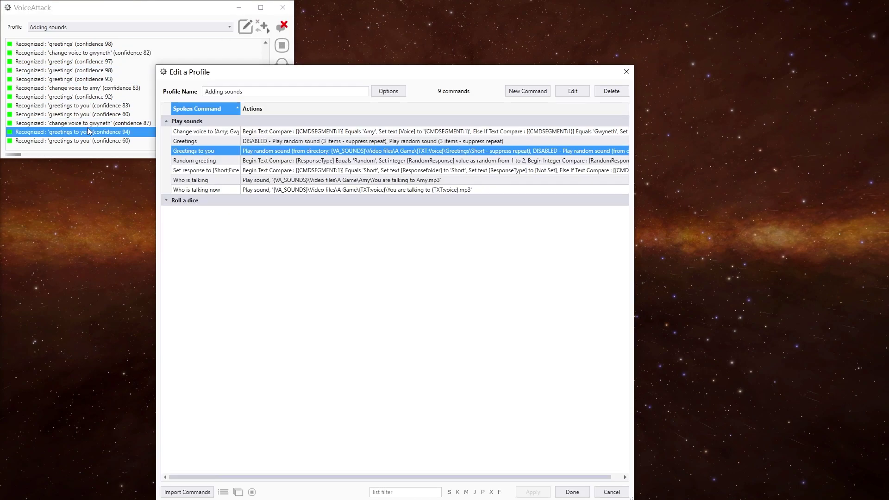
left_click(244, 112)
right_click(244, 114)
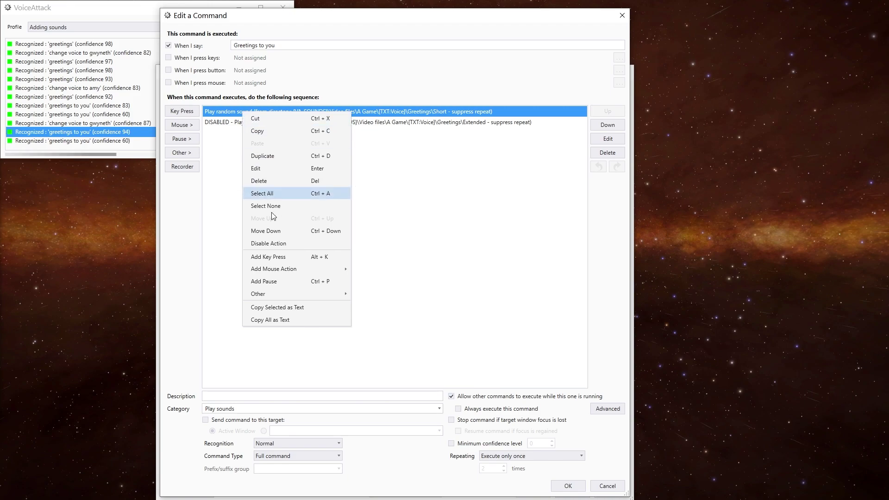
left_click(279, 244)
left_click(261, 122)
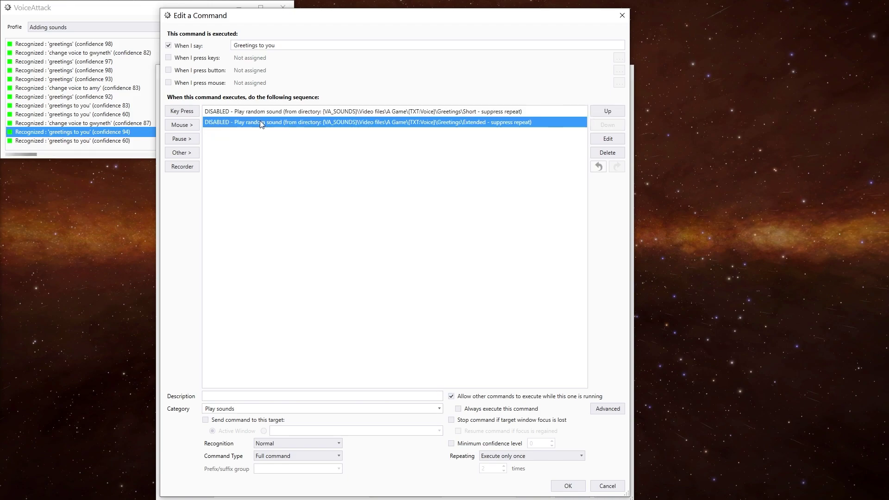
right_click(260, 121)
left_click(291, 254)
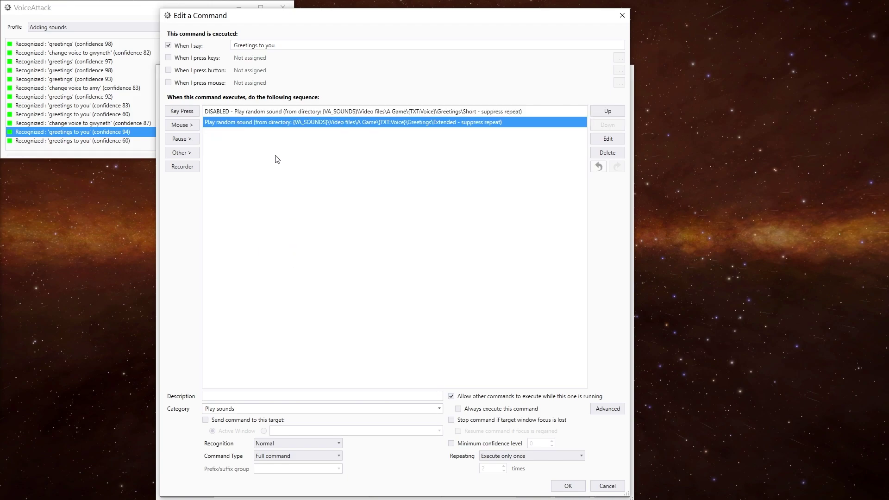
- Confirm the Extended folder sound settings and save the Greetings to you command
double_click(266, 124)
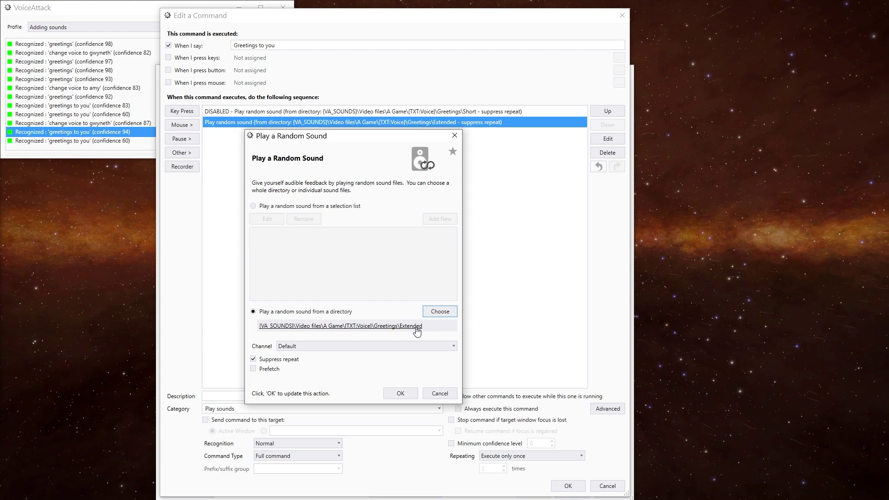
left_click(400, 393)
left_click(574, 486)
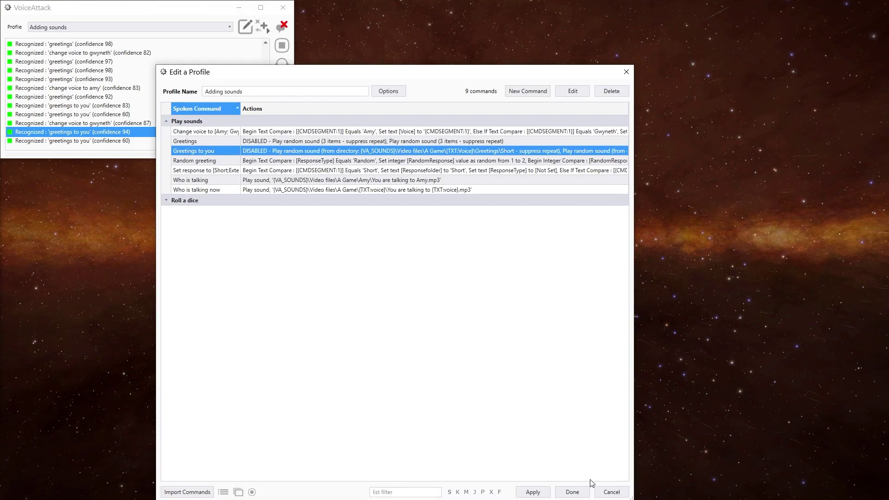
left_click(583, 488)
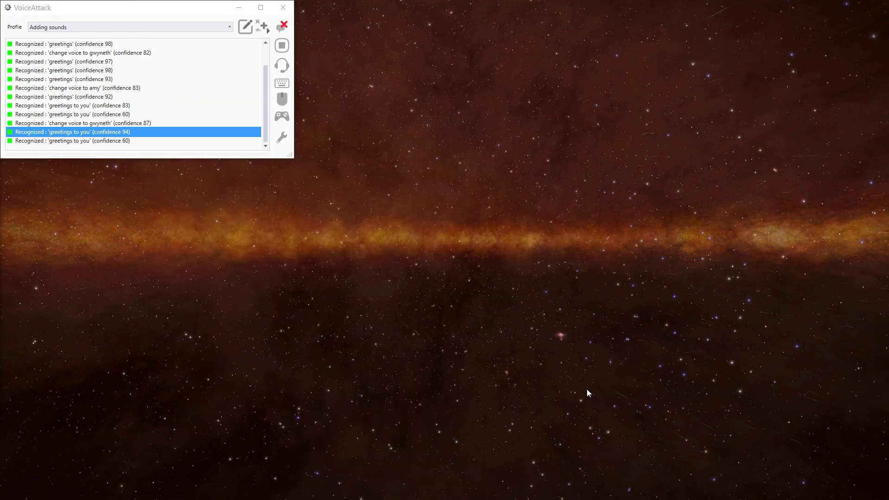